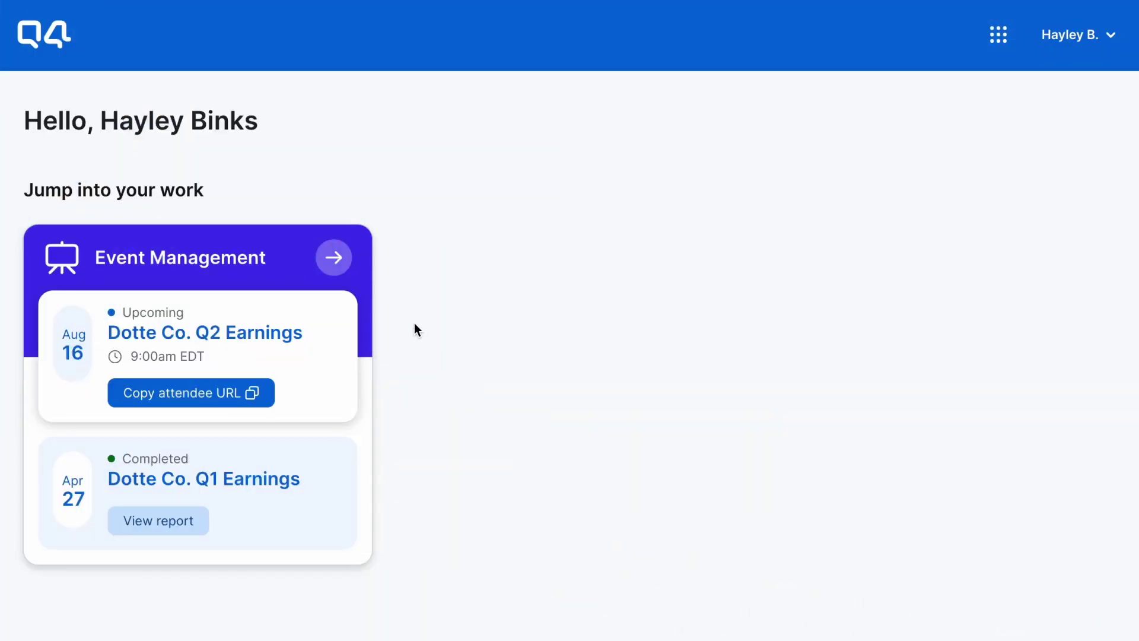
# - Open the apps grid menu from the Q4 home page's top bar
pyautogui.click(1000, 36)
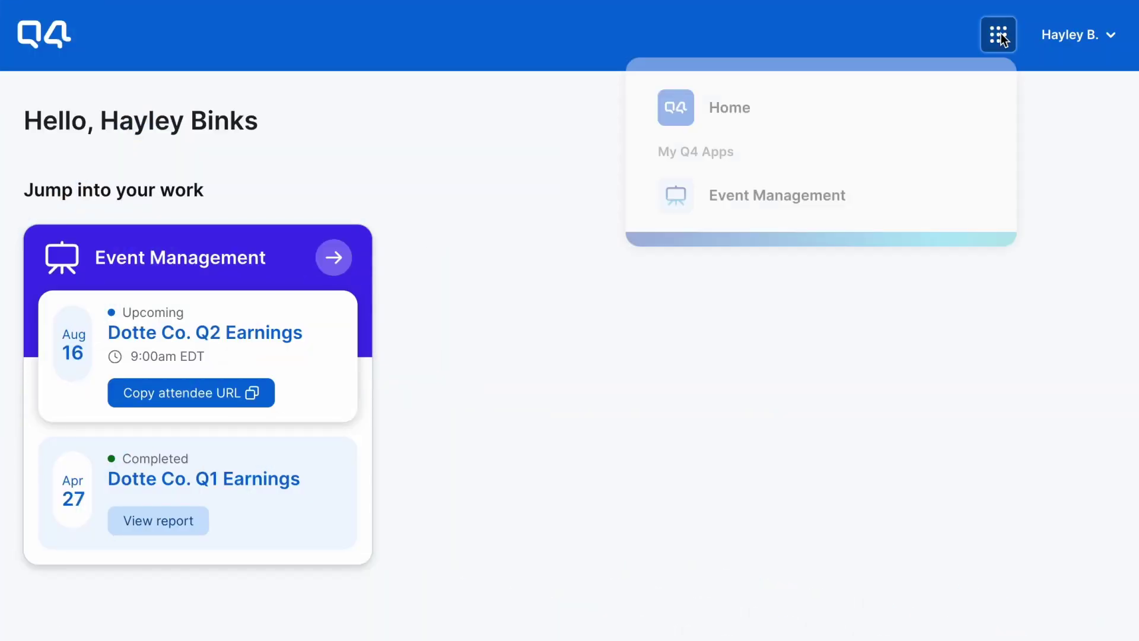
# - Launch Event Management from the apps menu to load the Your Events list
pyautogui.click(782, 204)
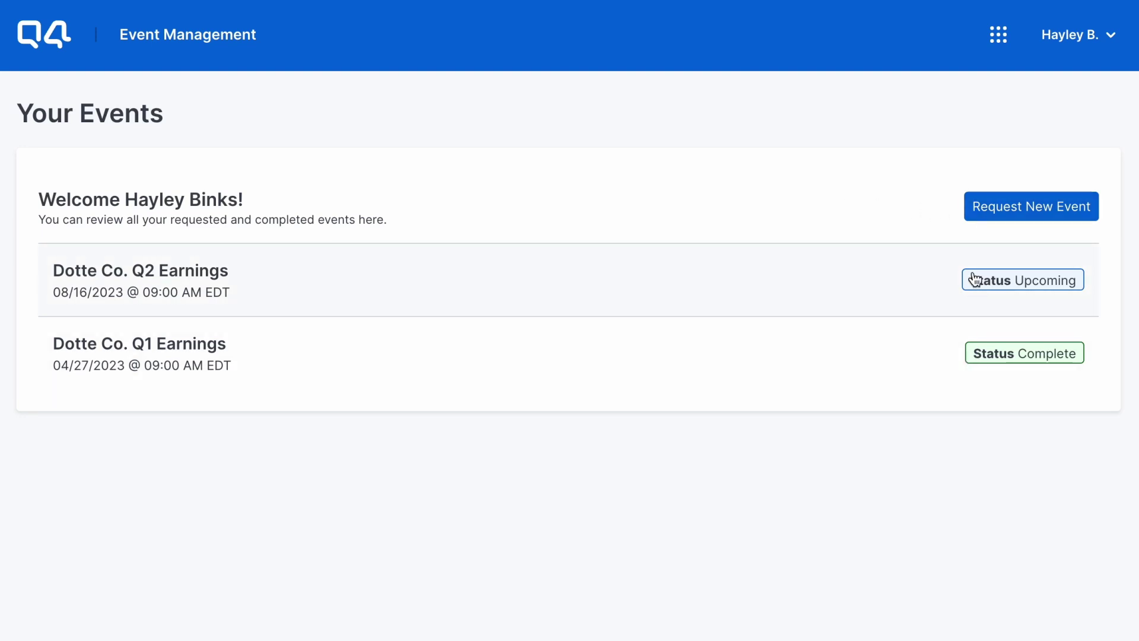
# - Open the completed Dotte Co. Q1 Earnings event and show its Event Details tab
pyautogui.click(1003, 349)
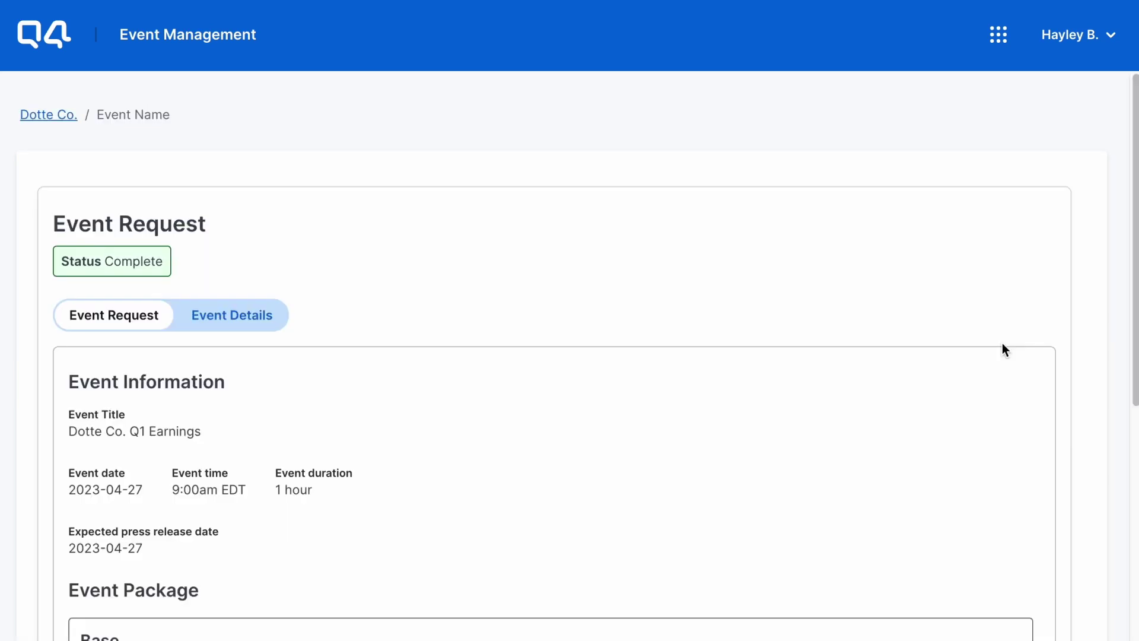
pyautogui.click(236, 314)
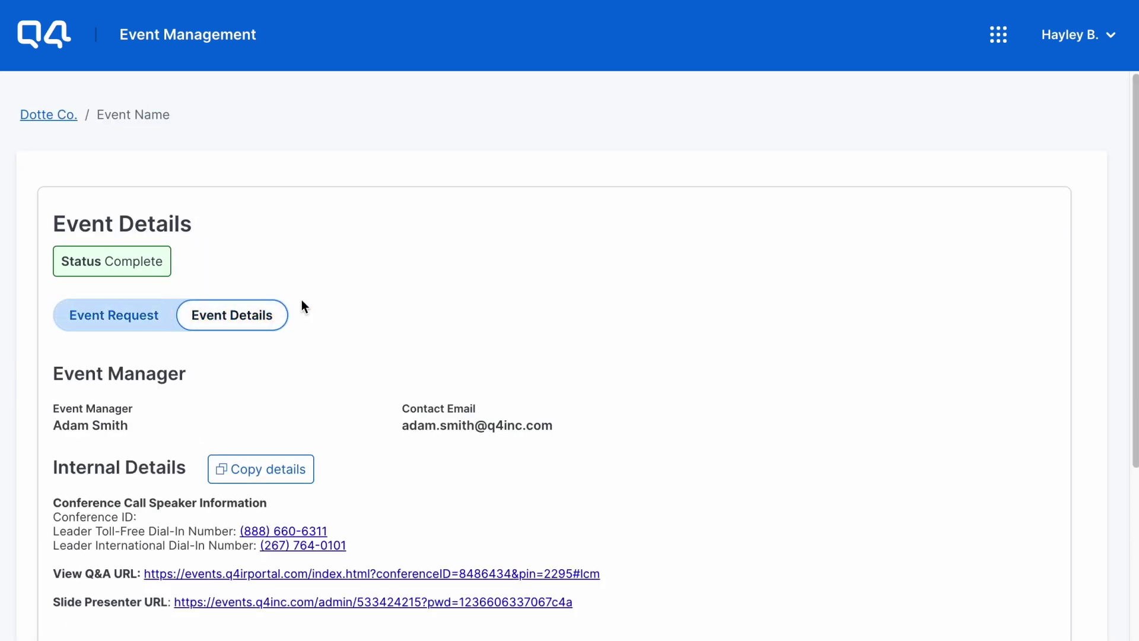
pyautogui.scroll(-3, 497, 306)
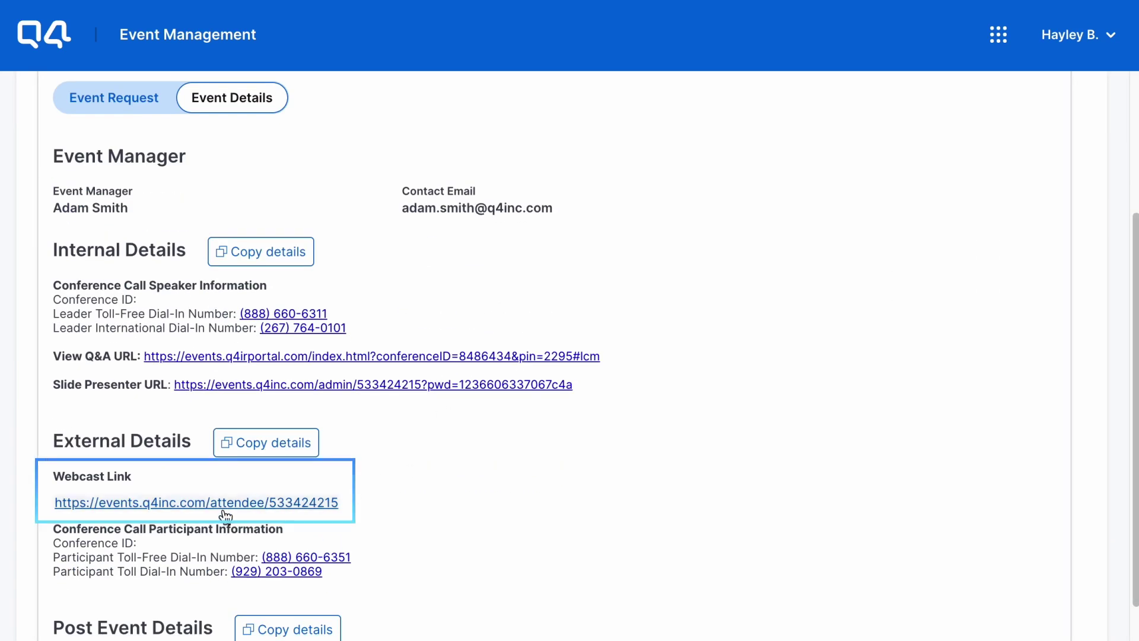
pyautogui.scroll(-1, 224, 509)
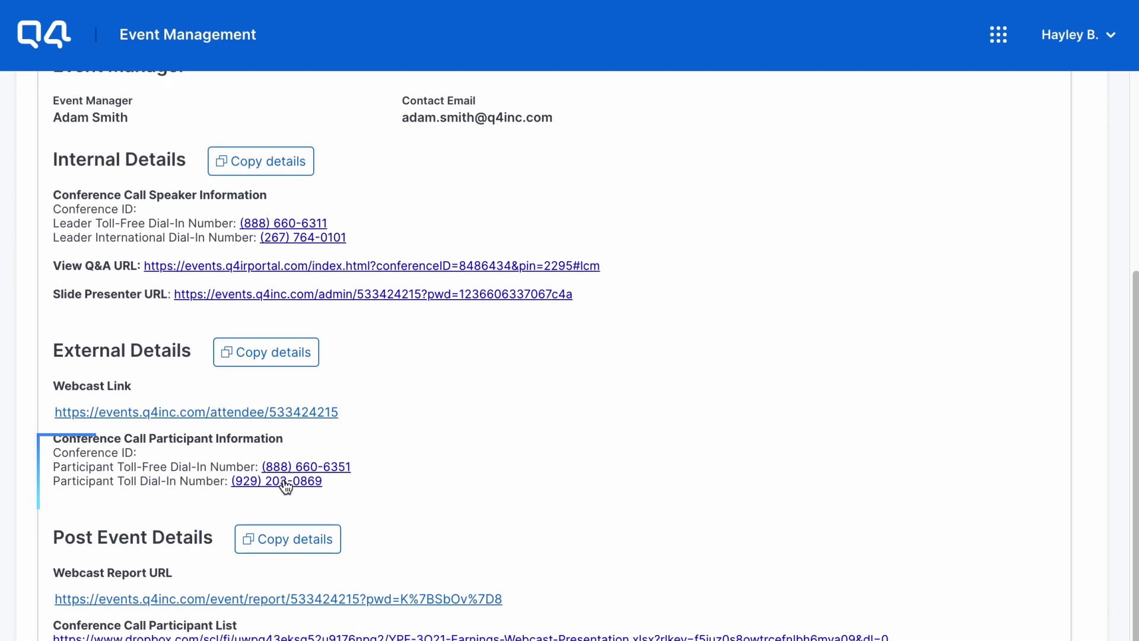
pyautogui.scroll(-1, 284, 501)
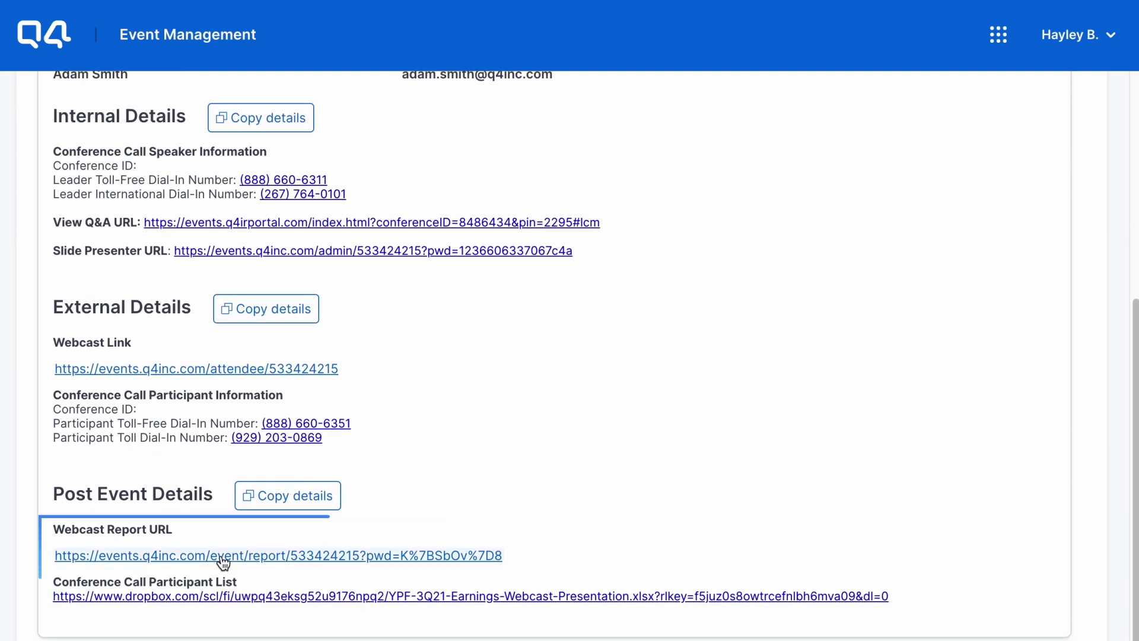
pyautogui.scroll(2, 225, 557)
pyautogui.scroll(3, 225, 557)
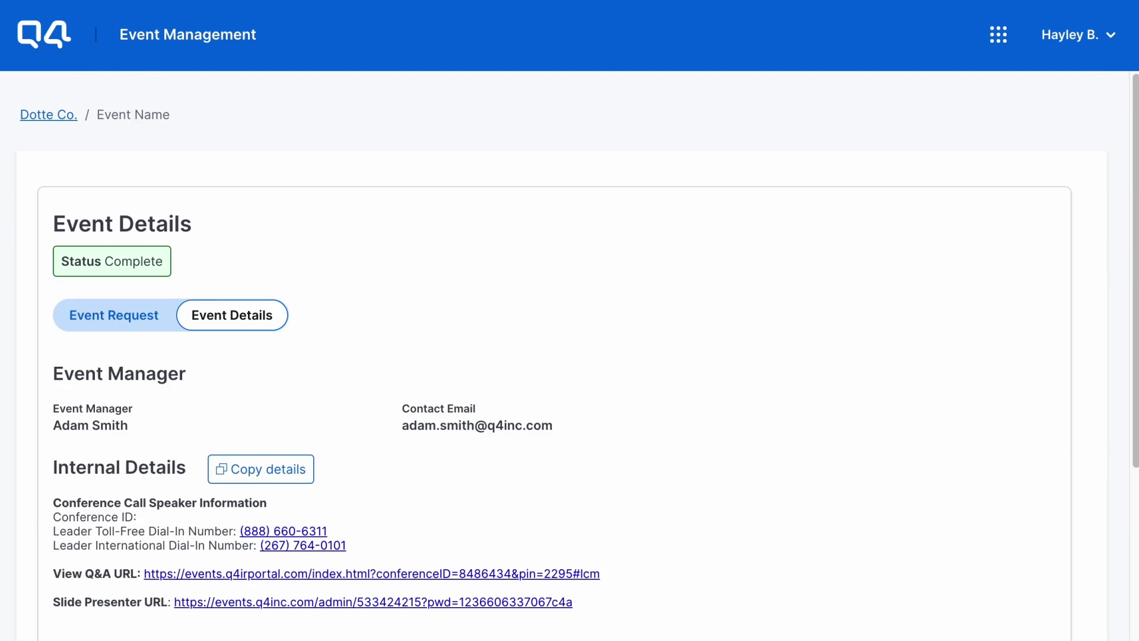
# - Check the Dotte Co. Q2 Earnings Event Details and Event Request tabs, then go back to the Dotte Co. events
pyautogui.click(49, 116)
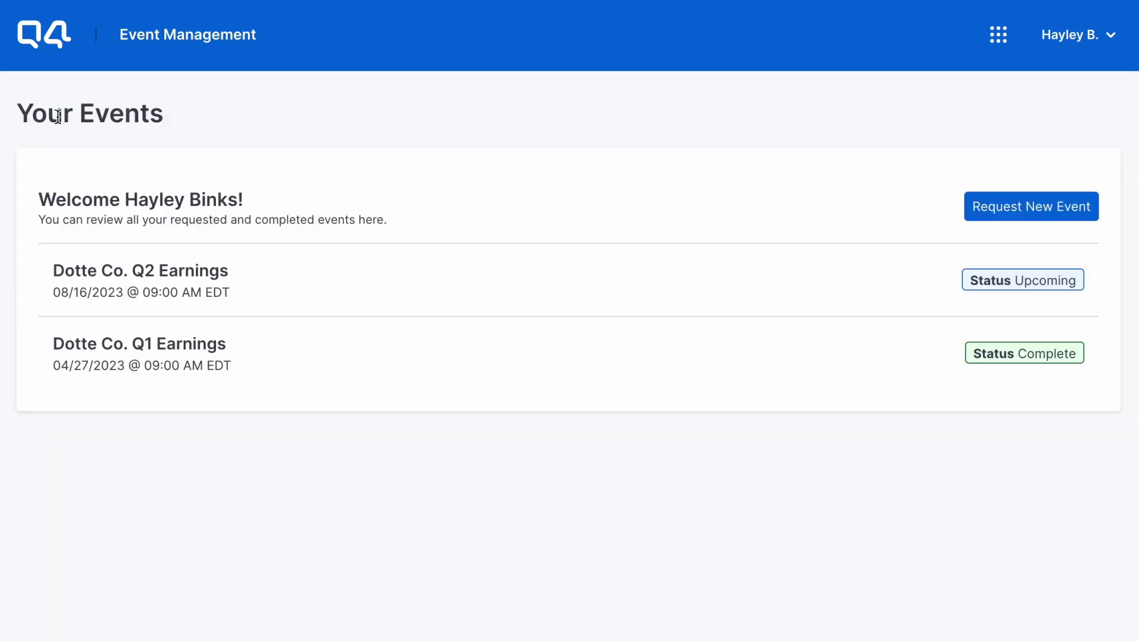
pyautogui.click(1029, 290)
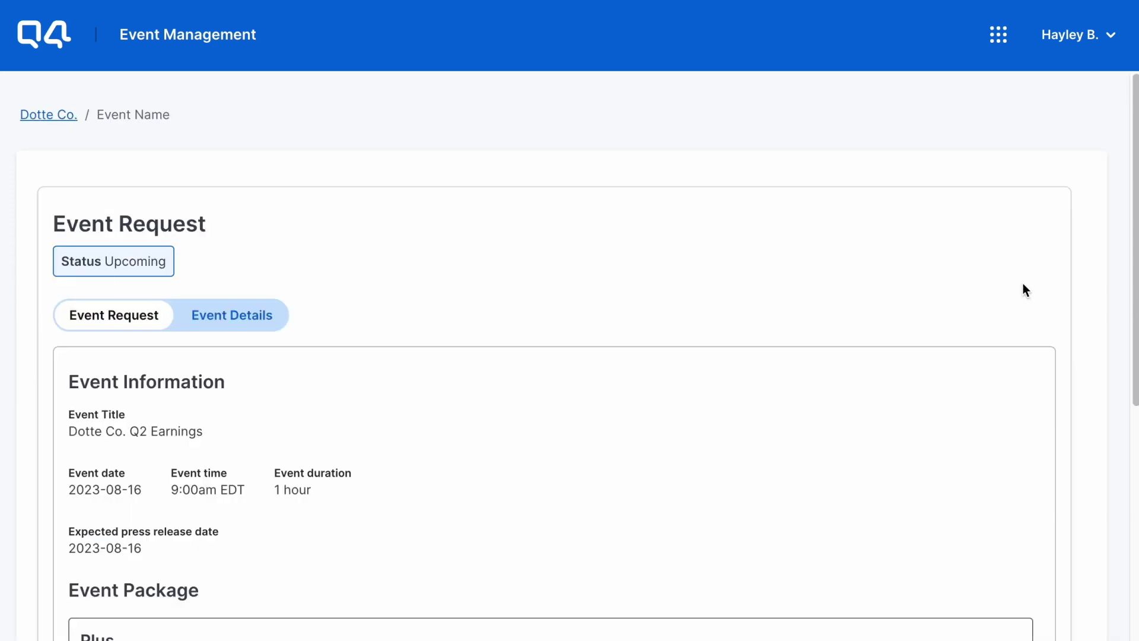
pyautogui.click(255, 309)
pyautogui.scroll(-2, 427, 313)
pyautogui.scroll(-1, 429, 313)
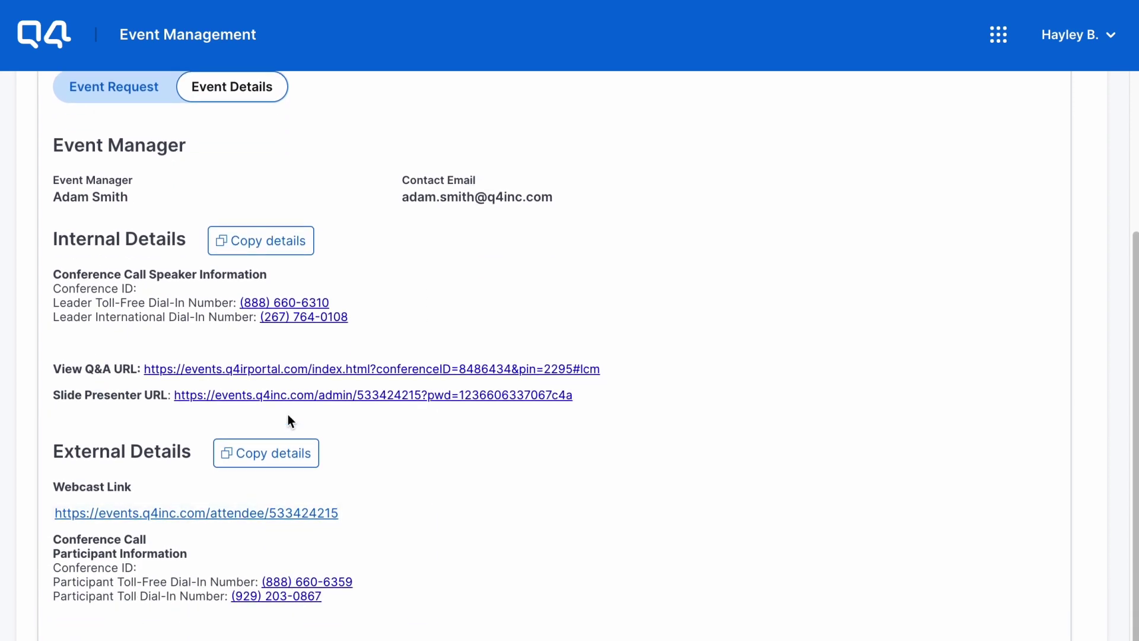
pyautogui.scroll(1, 179, 267)
pyautogui.click(106, 119)
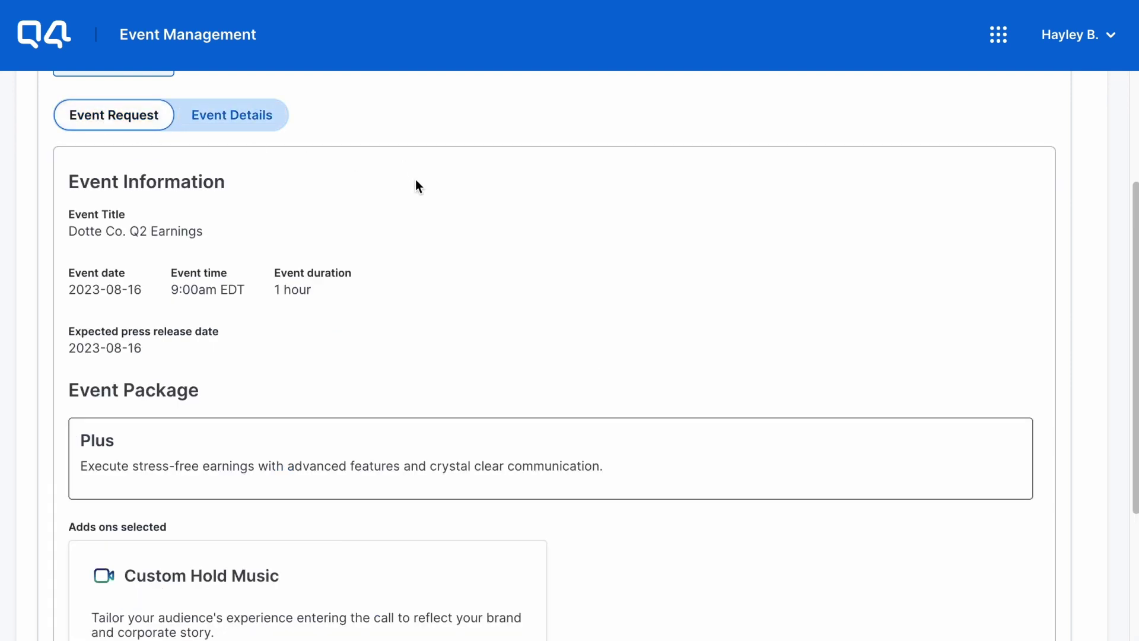
pyautogui.scroll(-1, 417, 236)
pyautogui.scroll(-3, 415, 248)
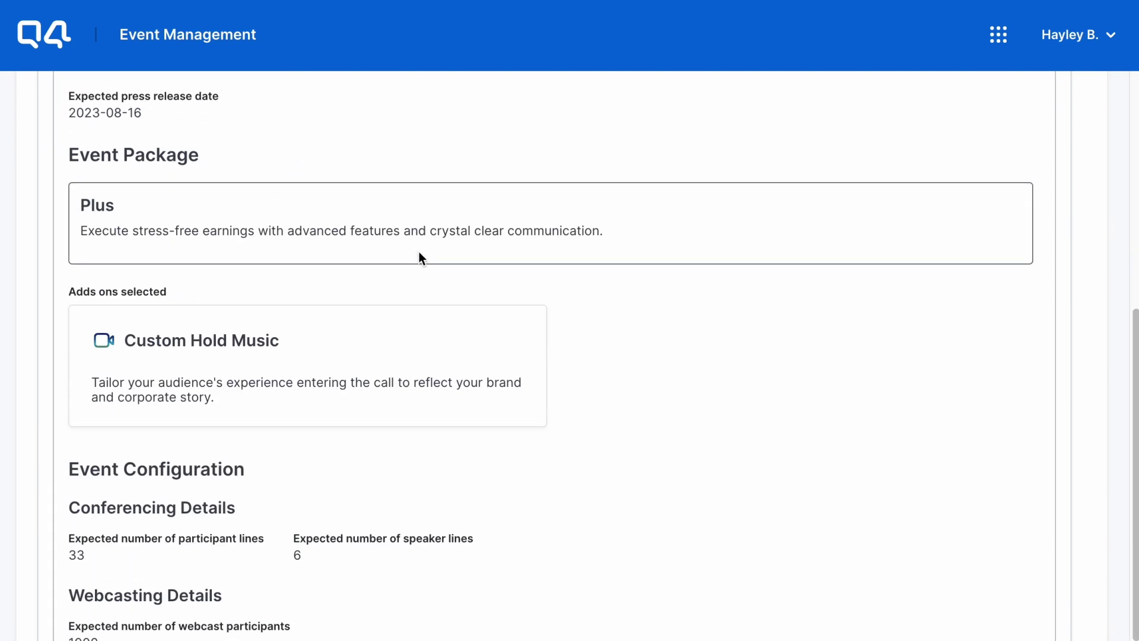
pyautogui.scroll(1, 420, 252)
pyautogui.scroll(5, 422, 252)
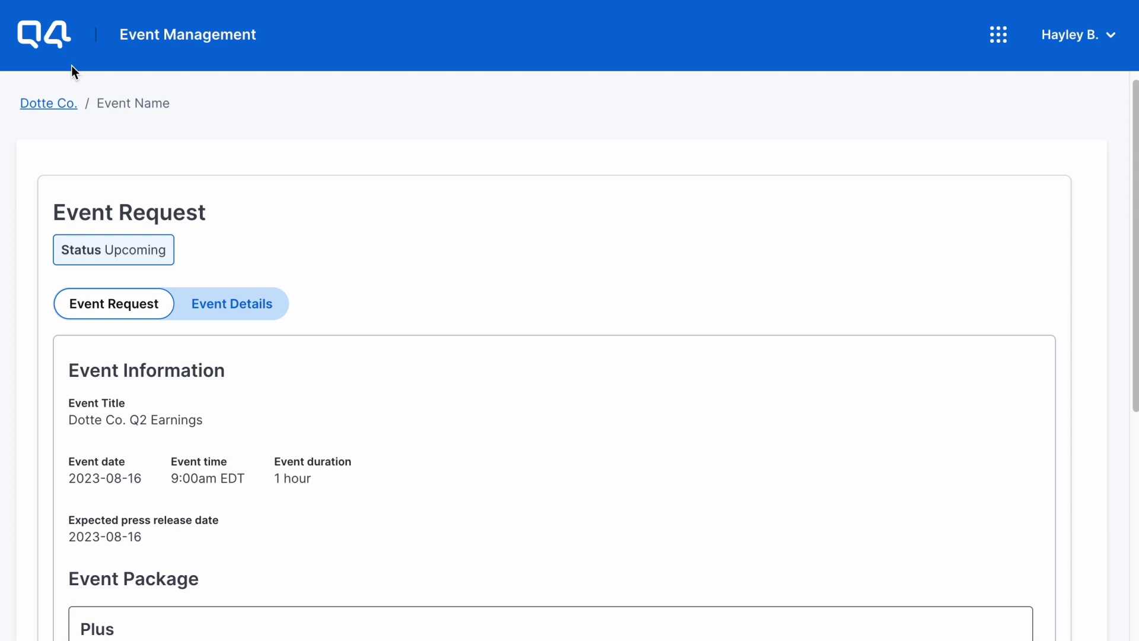
pyautogui.click(56, 104)
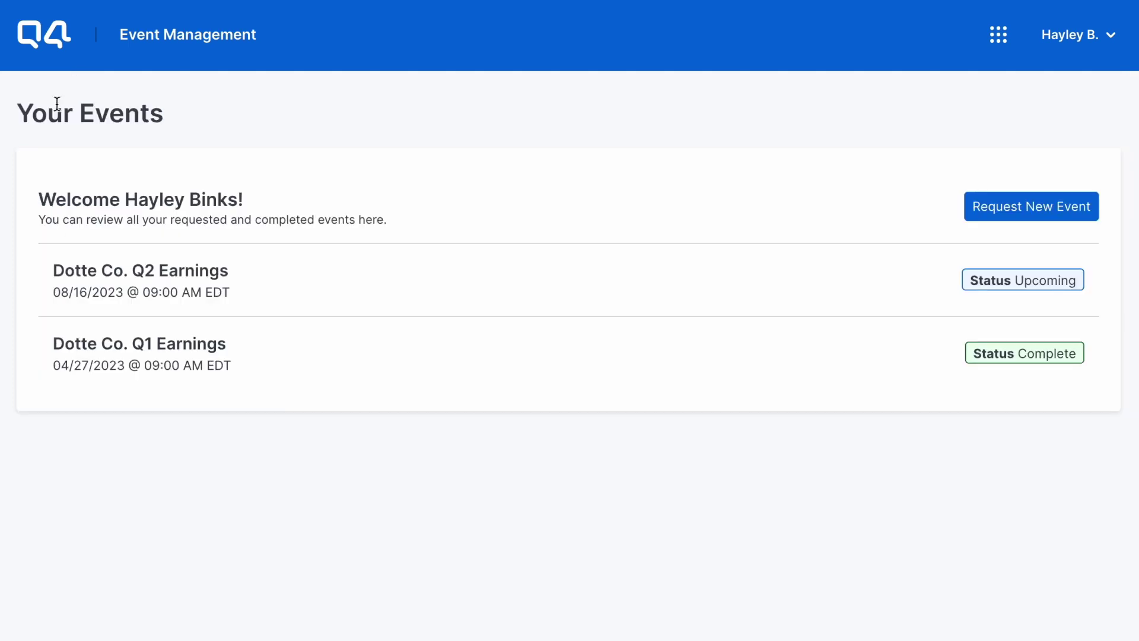